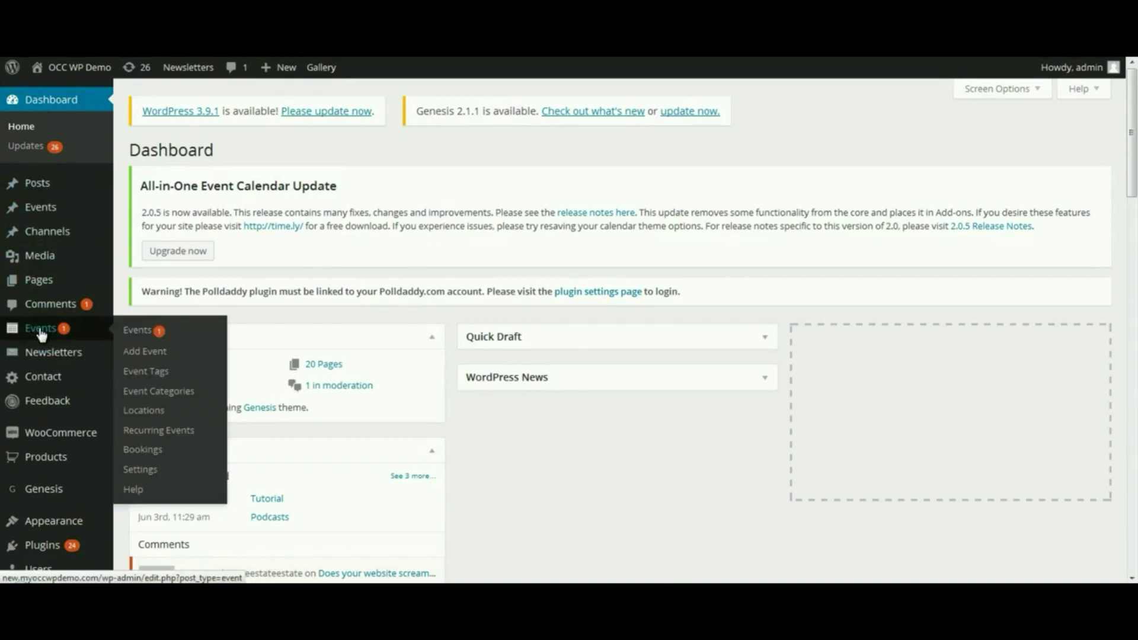
Step: Open Events Manager settings on the Bookings tab and expand Customize Feedback Messages
{"action": "left_click", "coordinate": [140, 470]}
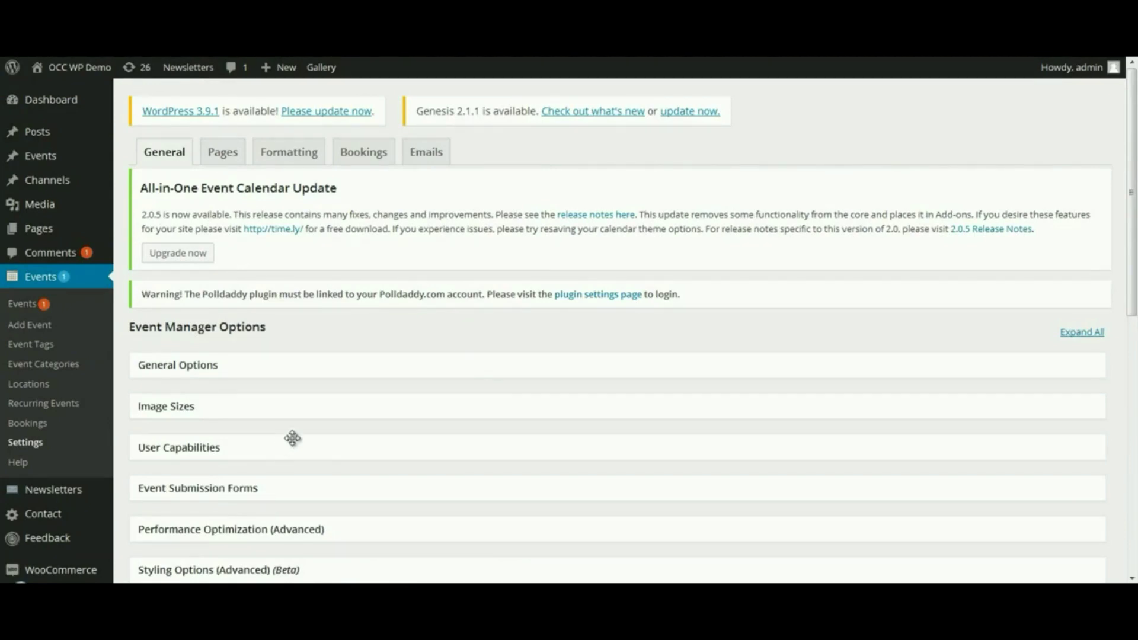
{"action": "left_click", "coordinate": [362, 156]}
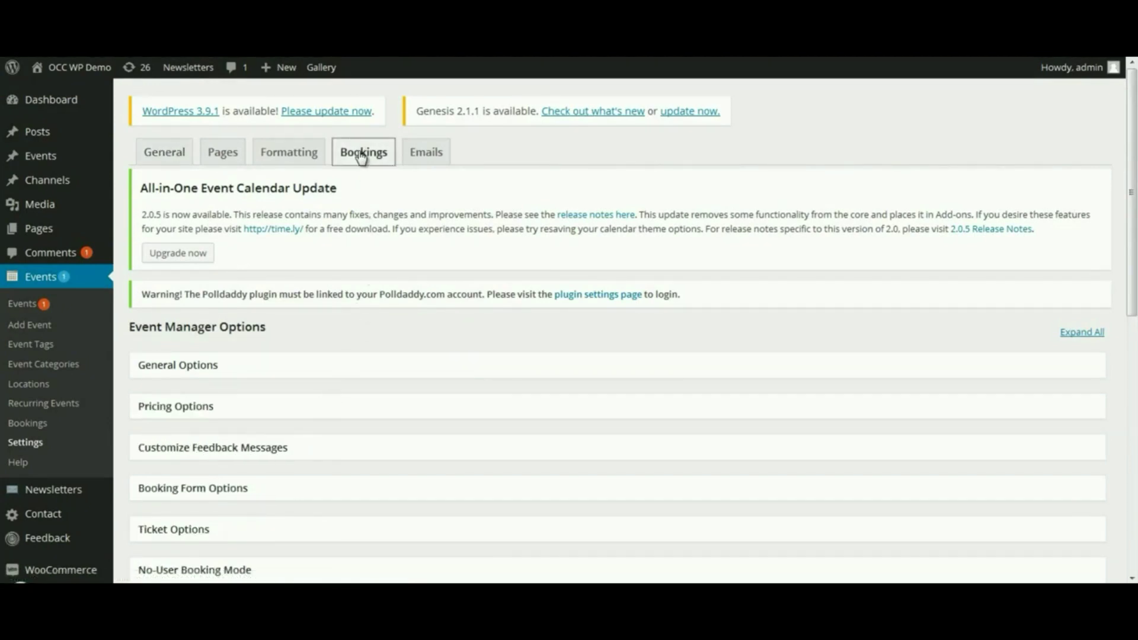
{"action": "left_click", "coordinate": [173, 448]}
{"action": "scroll", "coordinate": [519, 455], "scroll_direction": "down", "scroll_amount": 5}
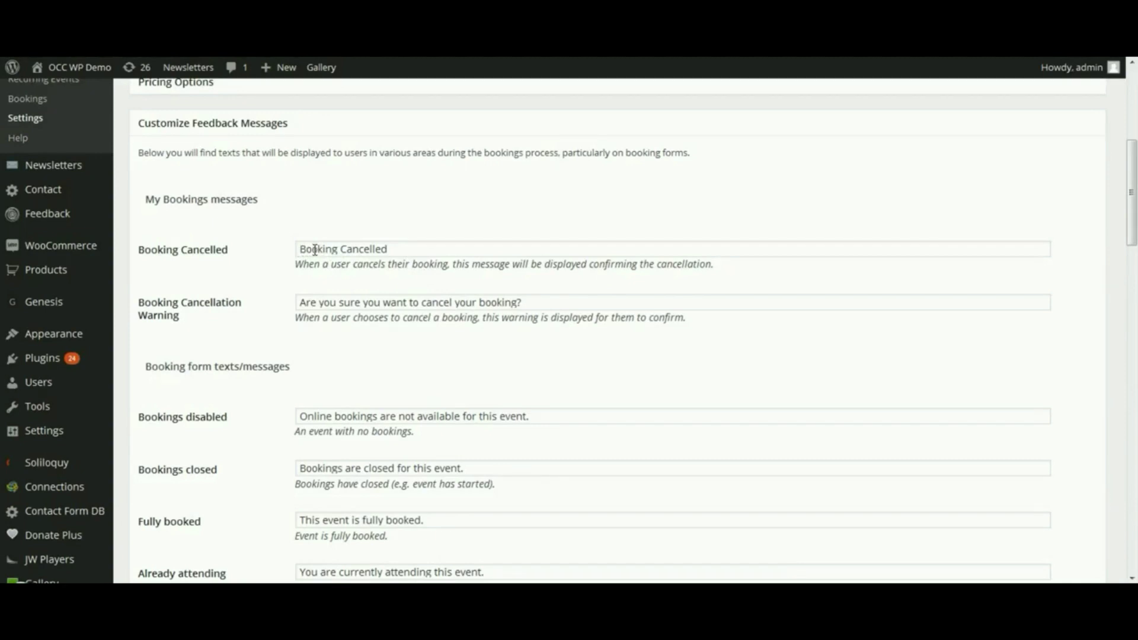
Step: Replace 'Booking' with 'Registration' so the cancellation message reads 'Registration Cancelled'
{"action": "double_click", "coordinate": [315, 250]}
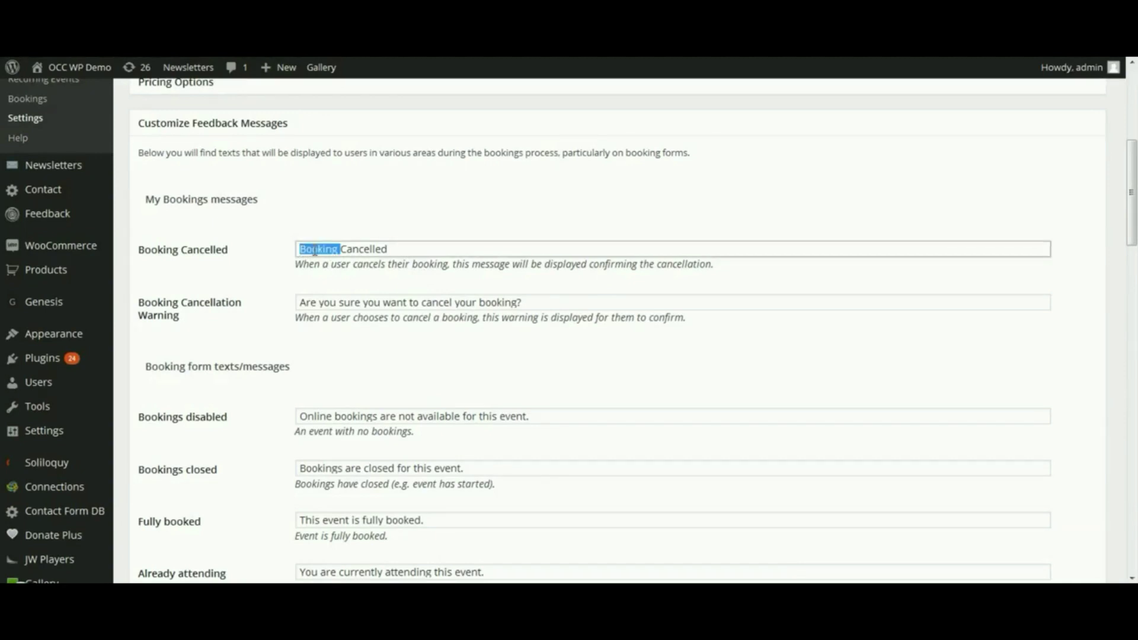
{"action": "type", "text": "Re"}
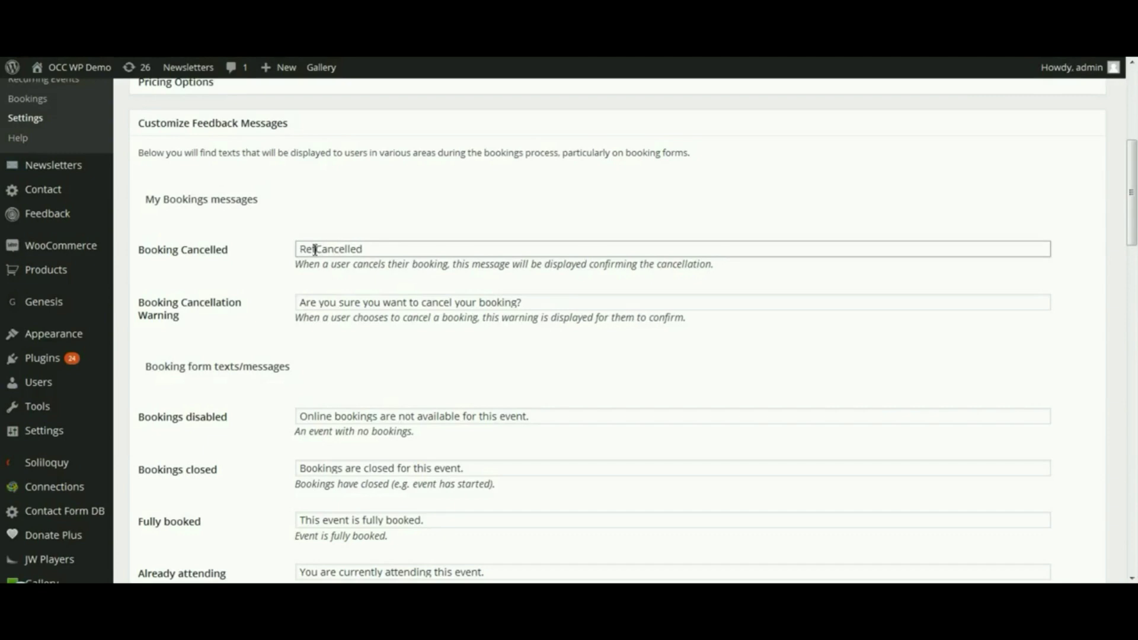
{"action": "key", "text": "BackSpace"}
{"action": "type", "text": "egistration"}
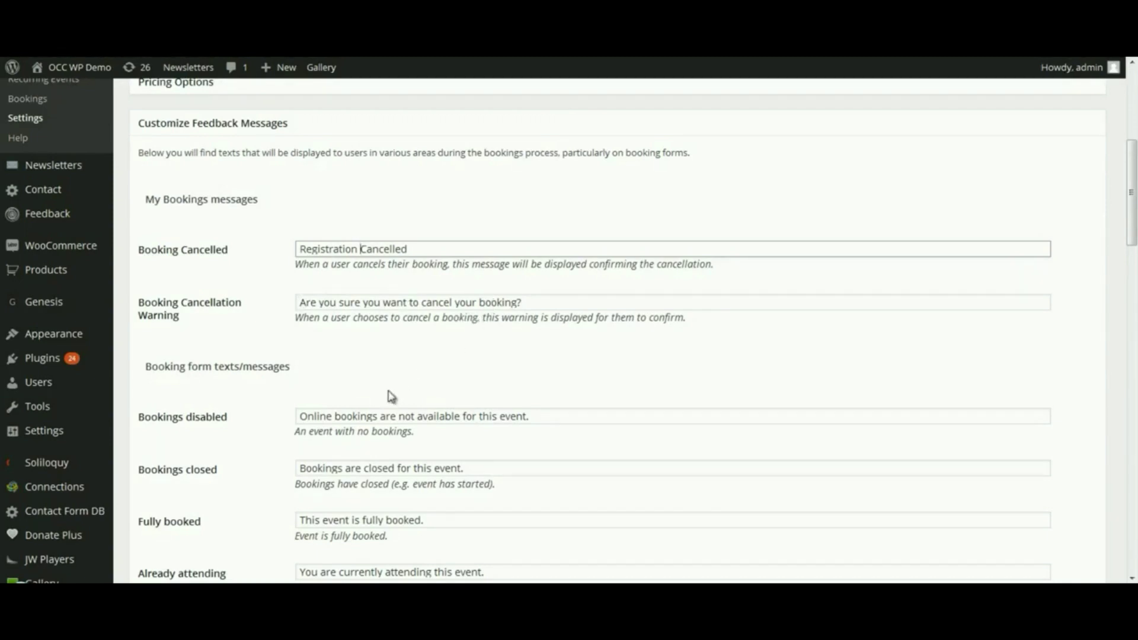
{"action": "scroll", "coordinate": [371, 388], "scroll_direction": "down", "scroll_amount": 3}
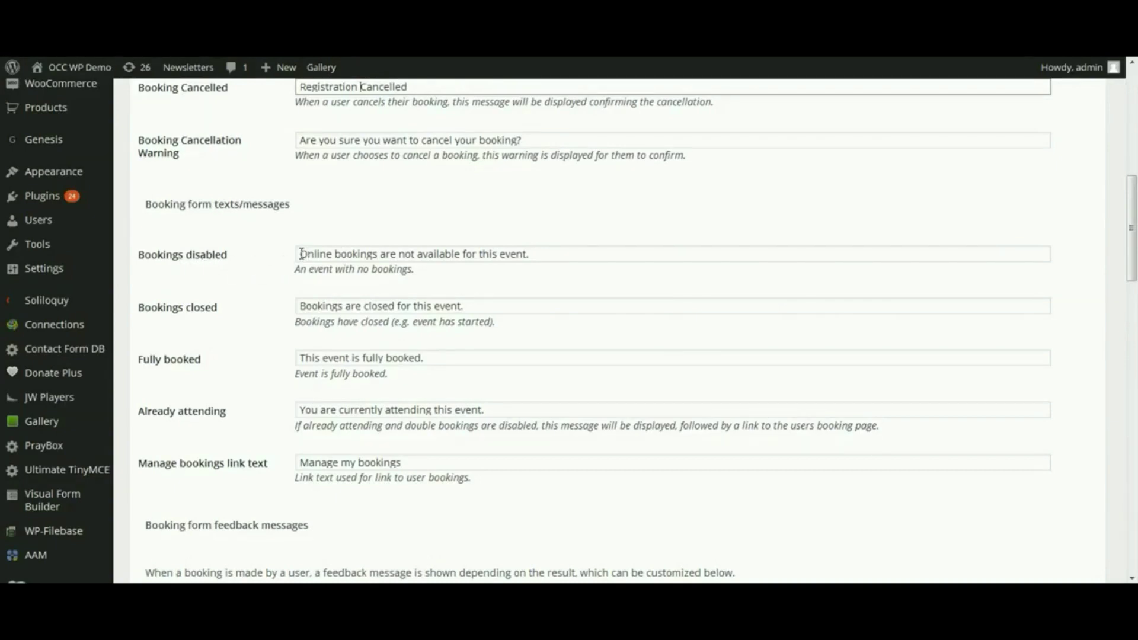
{"action": "left_click_drag", "start_coordinate": [300, 255], "coordinate": [531, 254]}
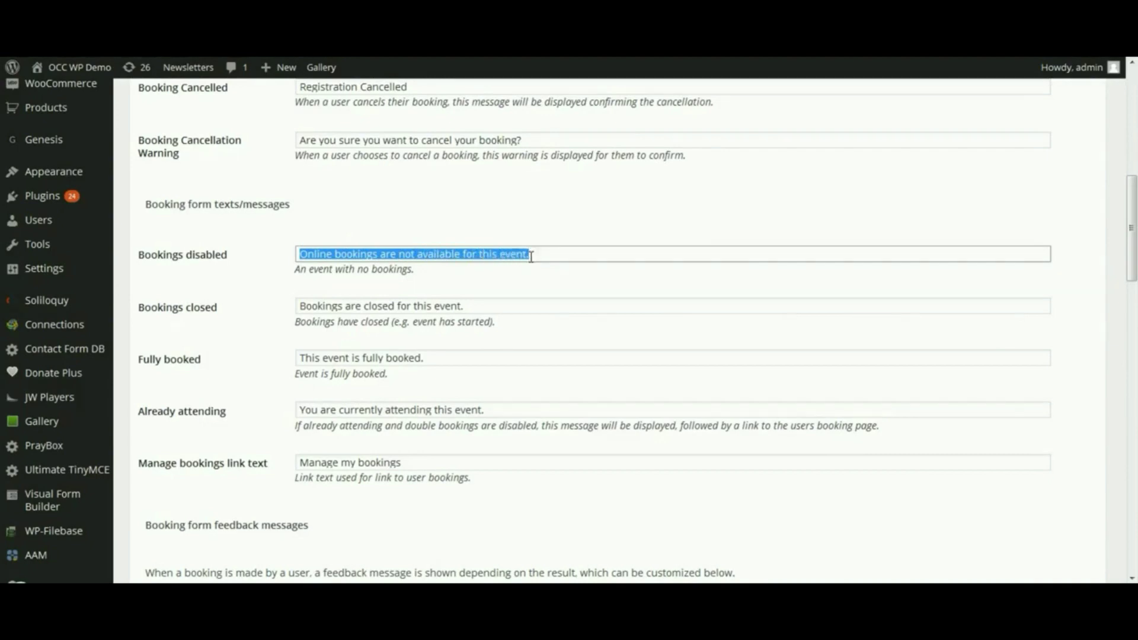
{"action": "left_click", "coordinate": [214, 314]}
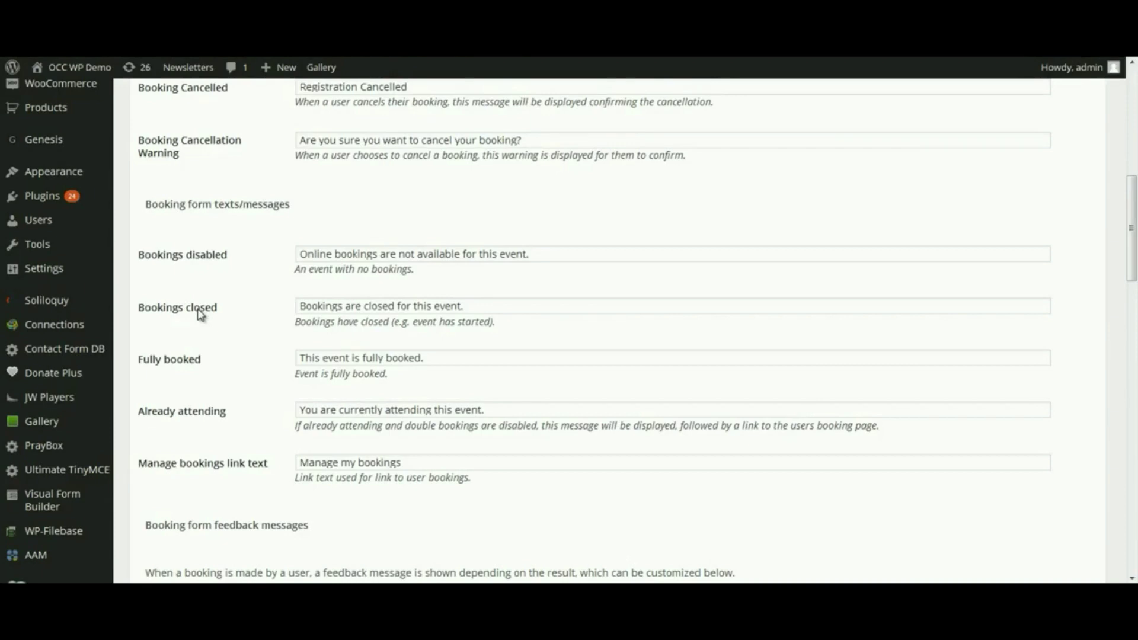
Step: Reword the Bookings closed message to 'Registration is closed for this event.'
{"action": "left_click", "coordinate": [301, 308]}
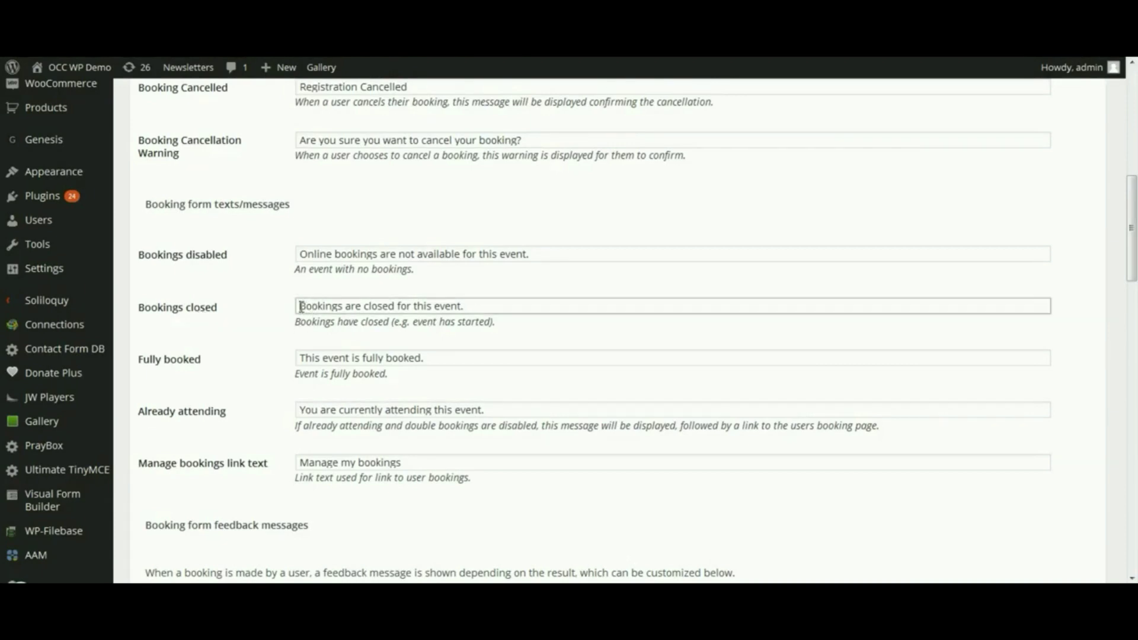
{"action": "left_click_drag", "start_coordinate": [301, 307], "coordinate": [483, 311]}
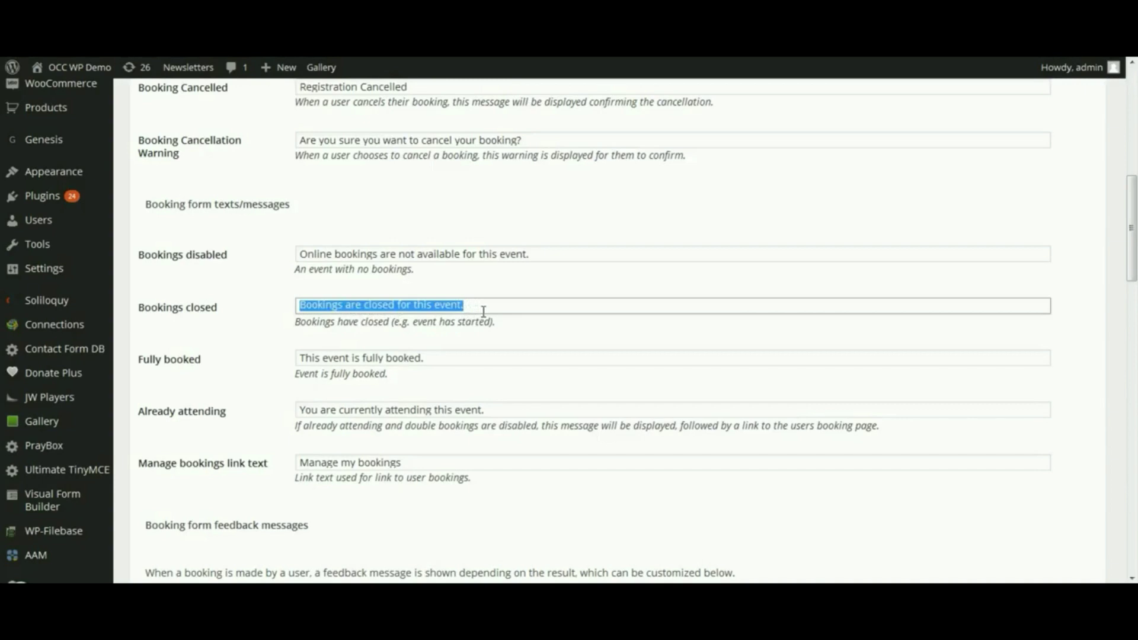
{"action": "left_click", "coordinate": [346, 306]}
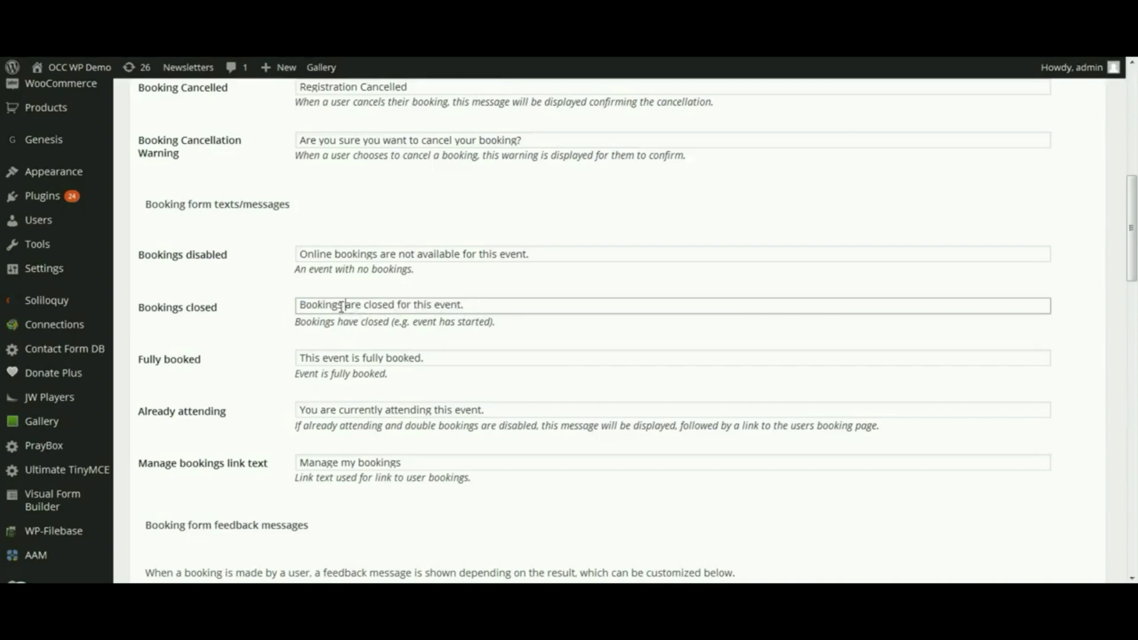
{"action": "double_click", "coordinate": [338, 306]}
{"action": "type", "text": "Re"}
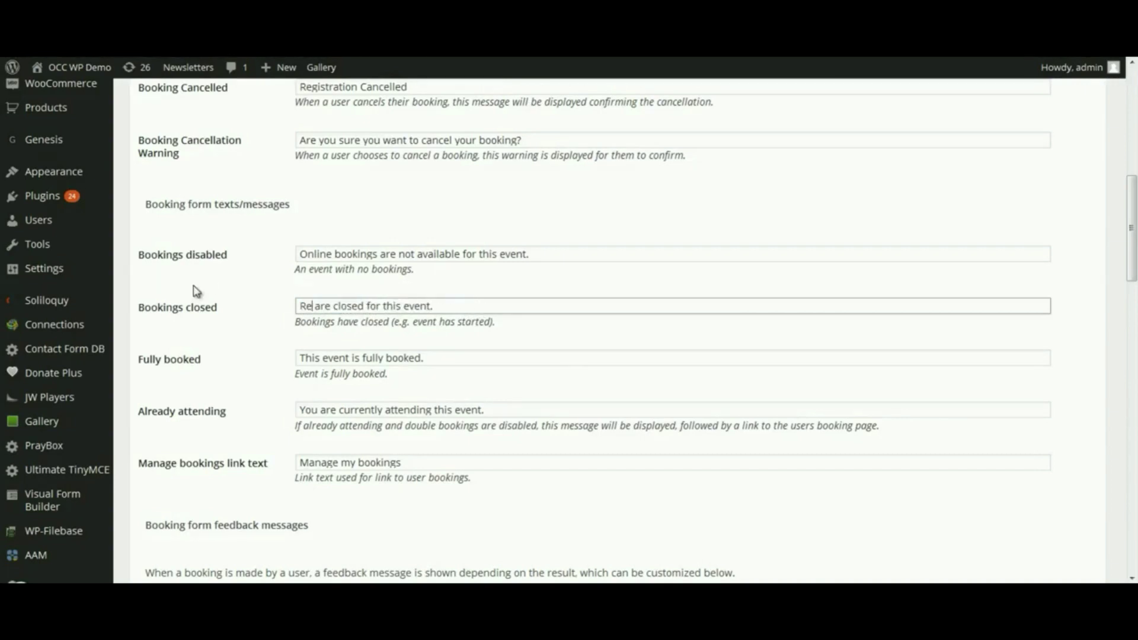
{"action": "type", "text": "gist"}
{"action": "type", "text": "ratio"}
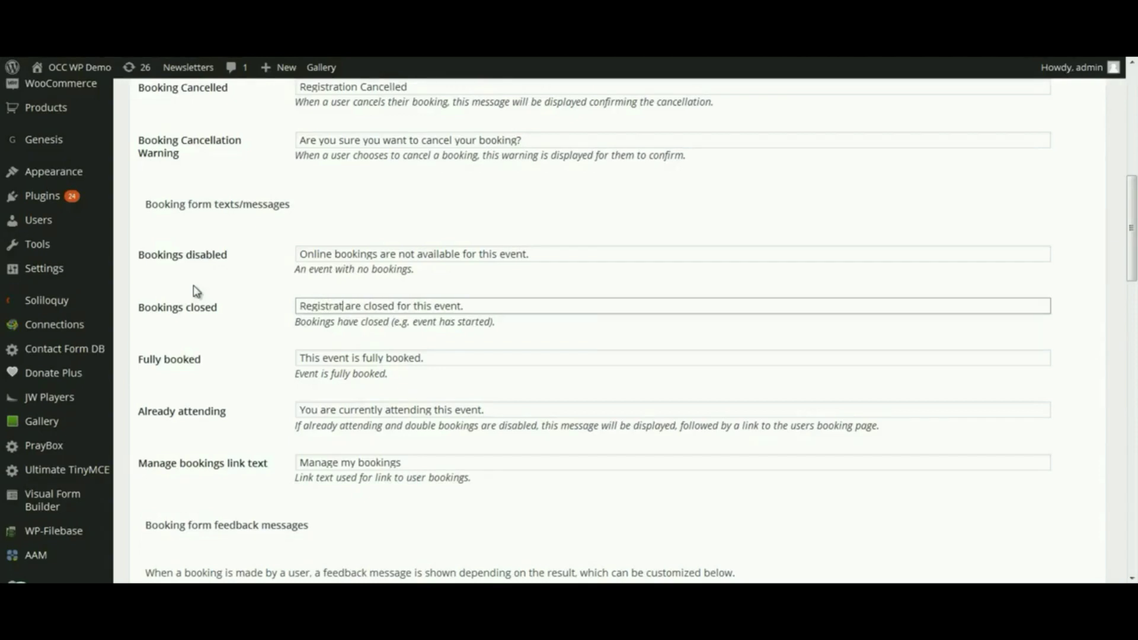
{"action": "type", "text": "n"}
{"action": "key", "text": "Delete"}
{"action": "key", "text": "Delete"}
{"action": "key", "text": "Delete"}
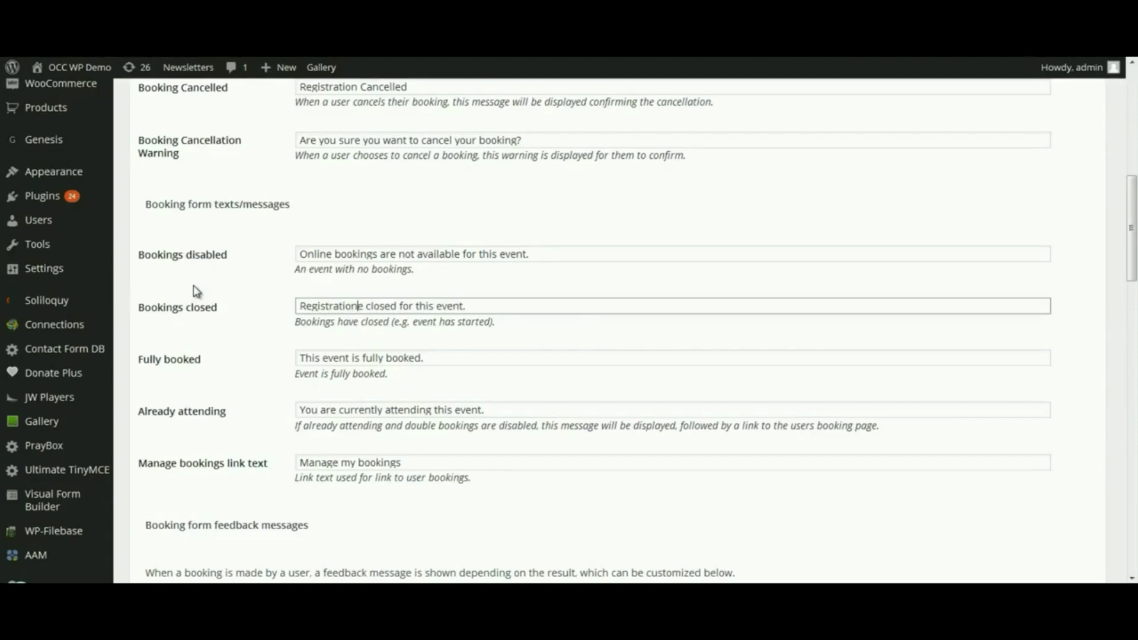
{"action": "type", "text": "is"}
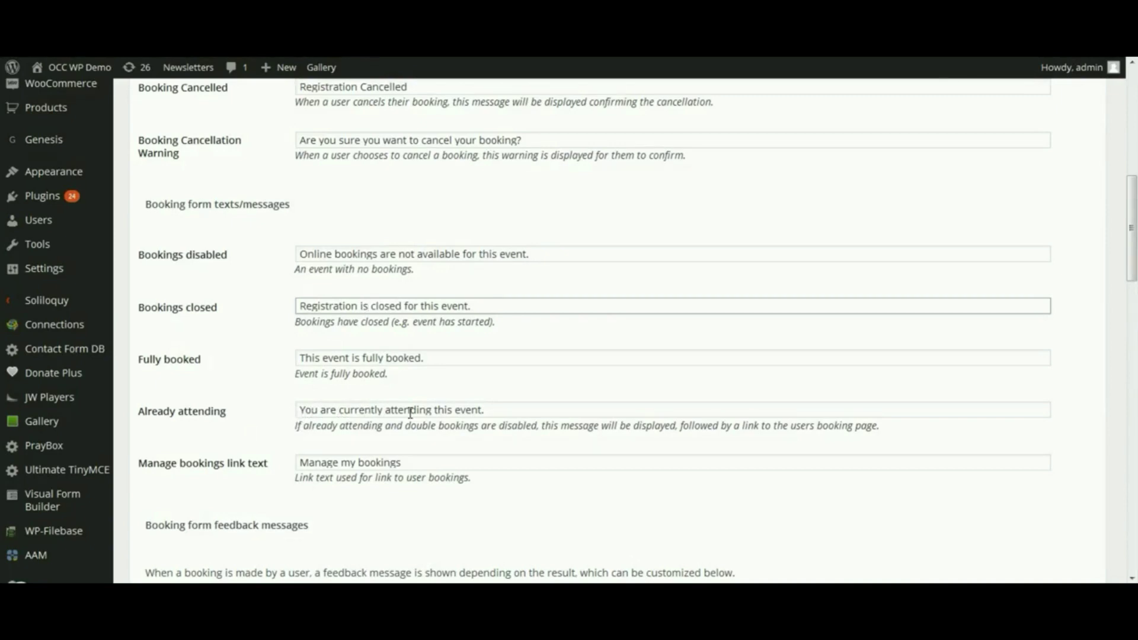
Step: Change the manage bookings link text to 'Manage my registrations' and scroll to the booking form messages
{"action": "scroll", "coordinate": [508, 431], "scroll_direction": "down", "scroll_amount": 4}
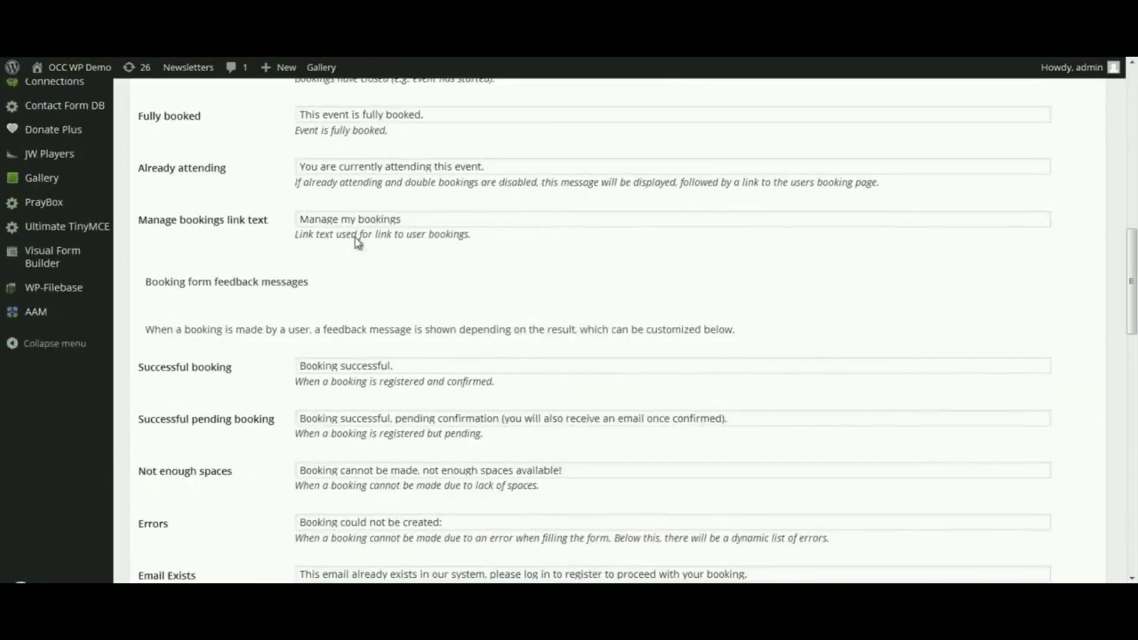
{"action": "double_click", "coordinate": [382, 220]}
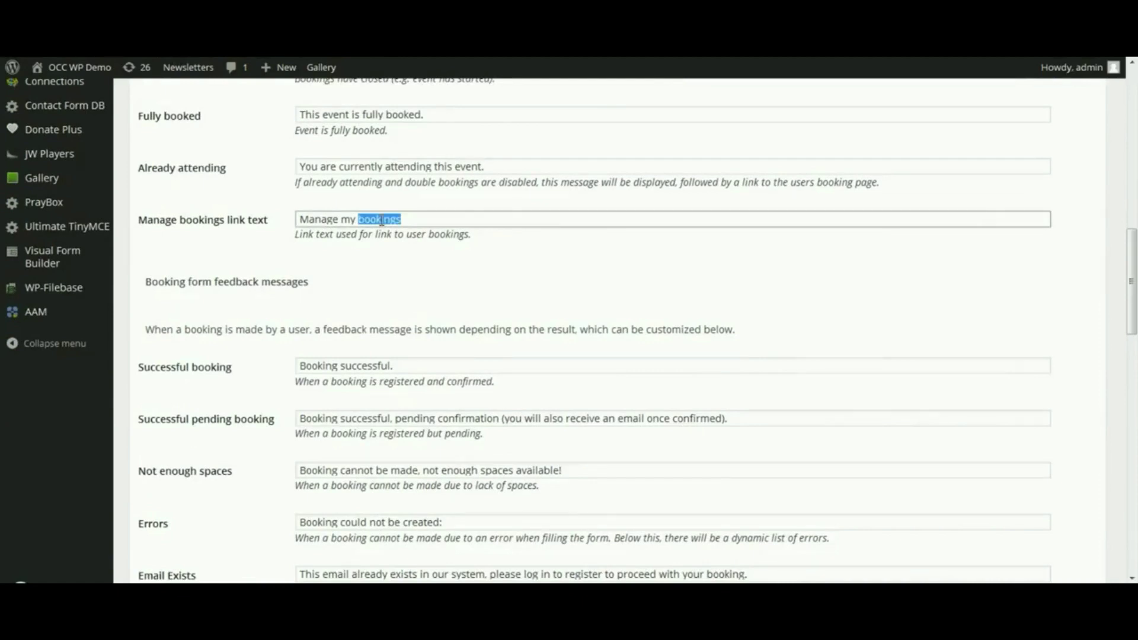
{"action": "type", "text": "registration"}
{"action": "type", "text": "s"}
{"action": "scroll", "coordinate": [547, 320], "scroll_direction": "down", "scroll_amount": 2}
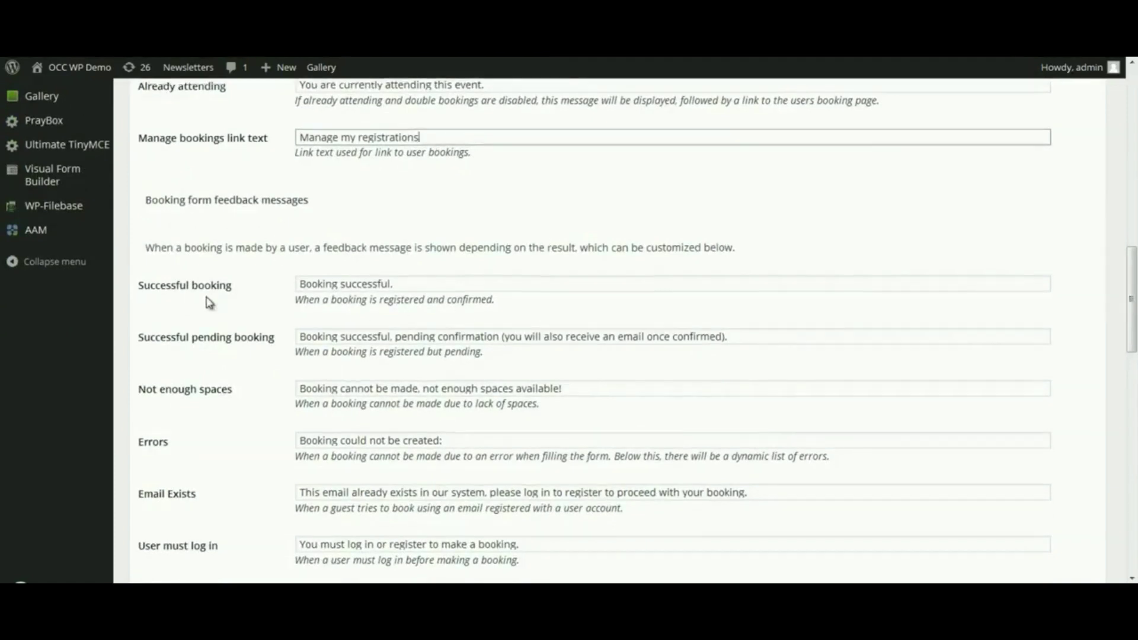
{"action": "scroll", "coordinate": [209, 301], "scroll_direction": "down", "scroll_amount": 2}
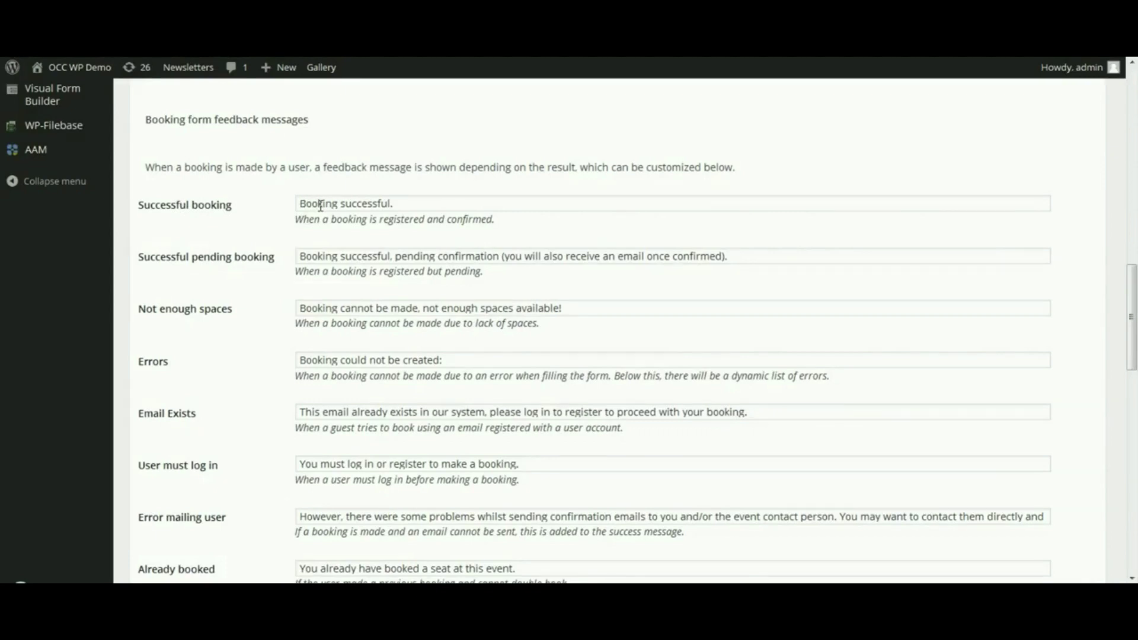
Step: Change 'Booking' to 'Registration' in the successful booking message and copy the new word
{"action": "double_click", "coordinate": [320, 205]}
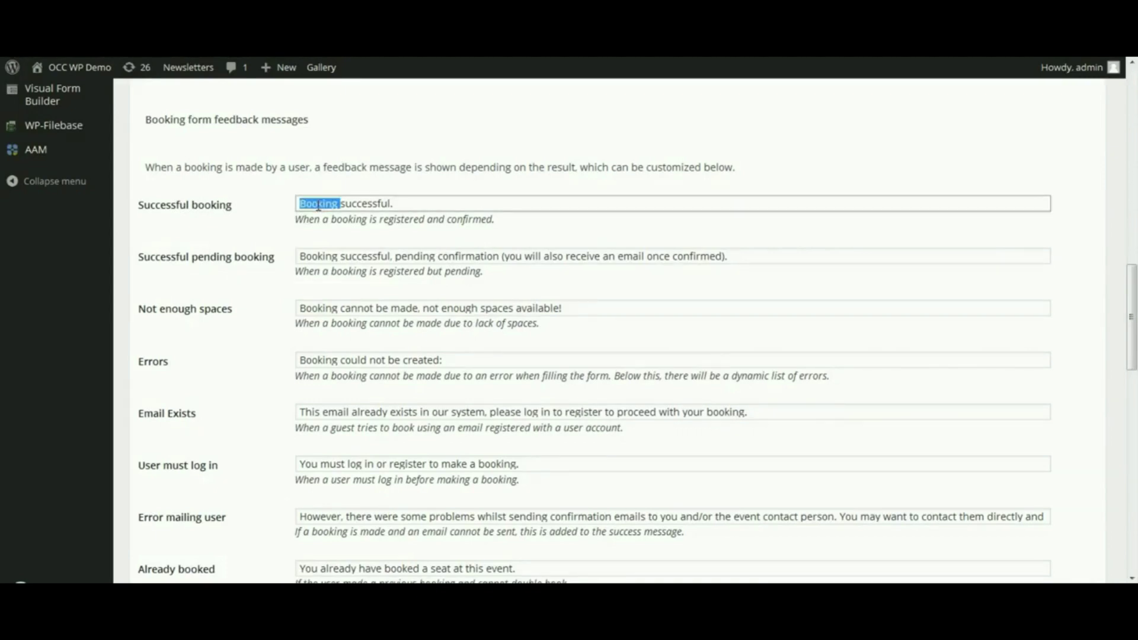
{"action": "type", "text": "R"}
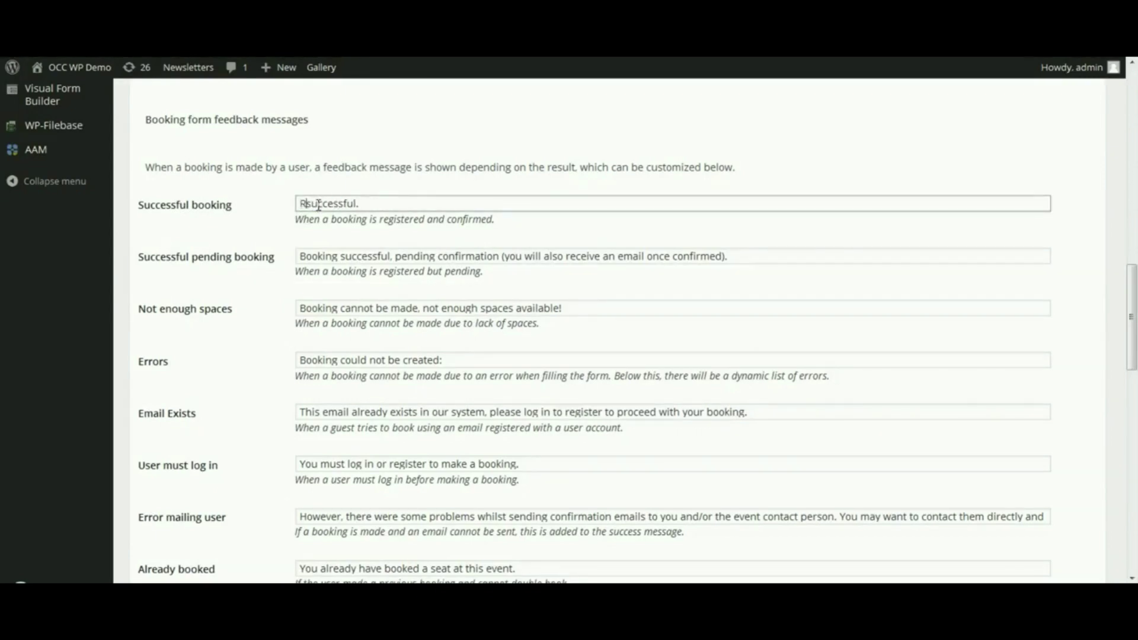
{"action": "type", "text": "egistration"}
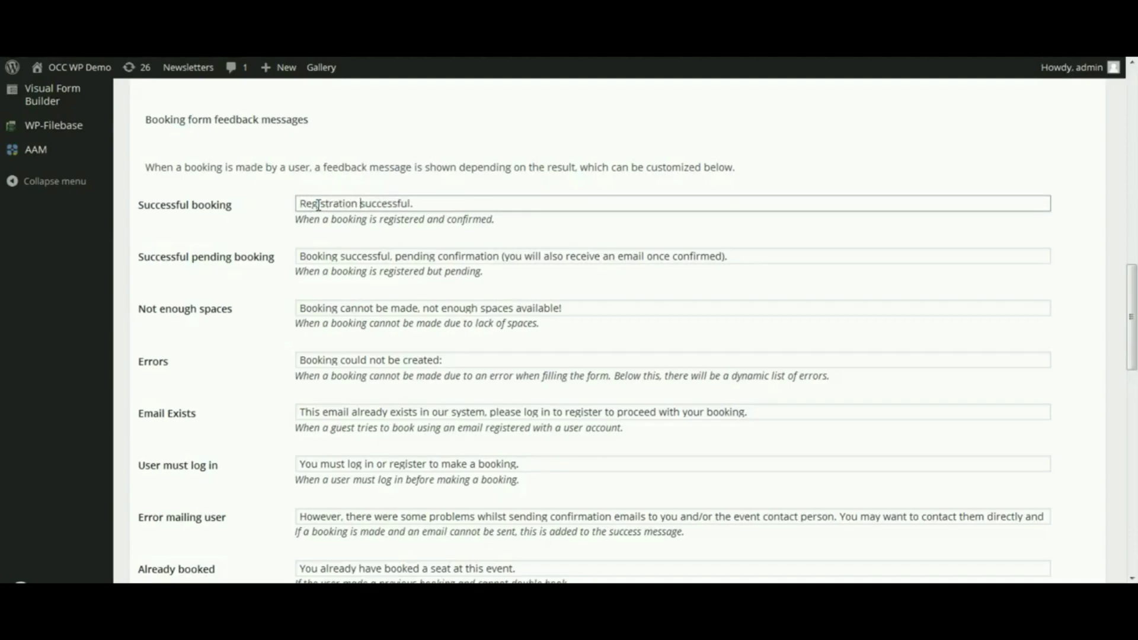
{"action": "double_click", "coordinate": [318, 205]}
{"action": "key", "text": "ctrl+c"}
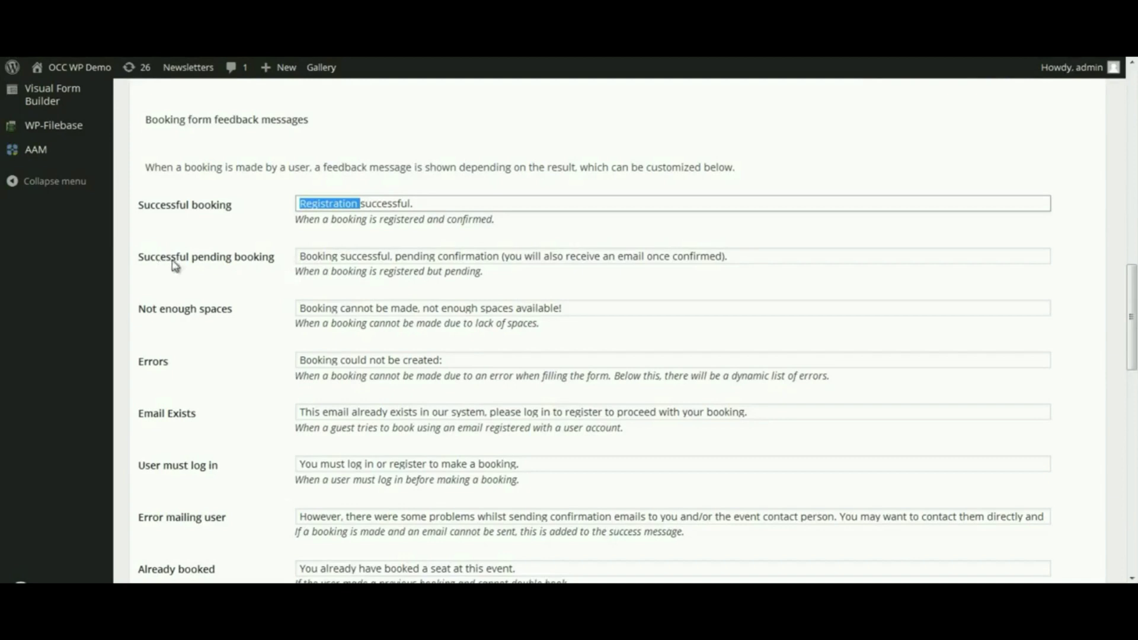
Step: Paste 'Registration' over 'Booking' in the pending, not-enough-spaces and error messages
{"action": "double_click", "coordinate": [309, 259]}
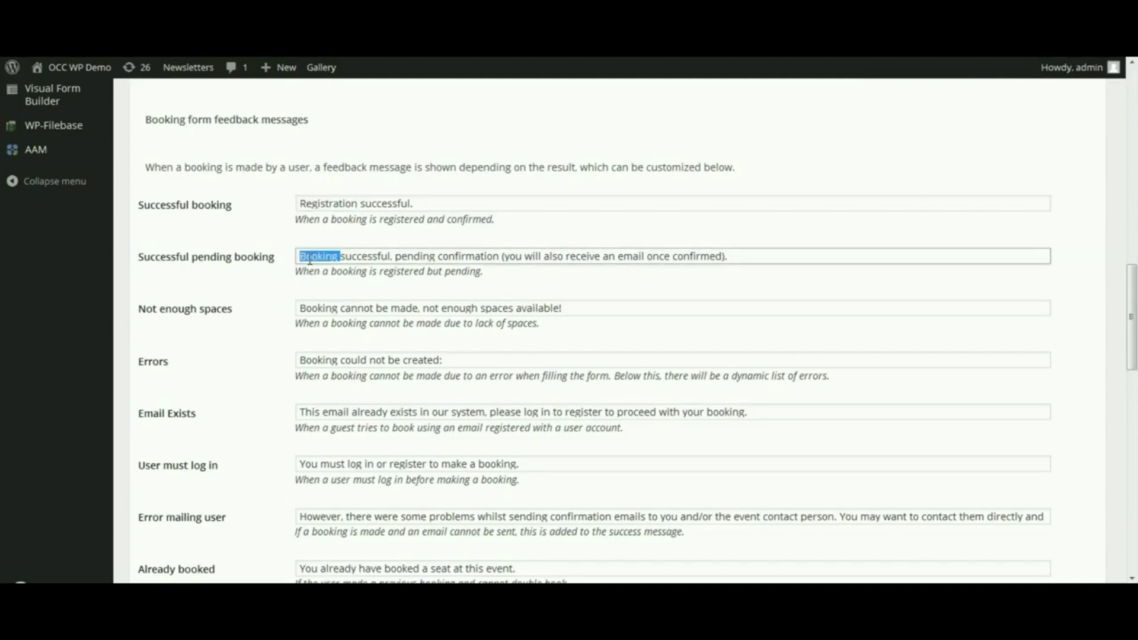
{"action": "key", "text": "ctrl+v"}
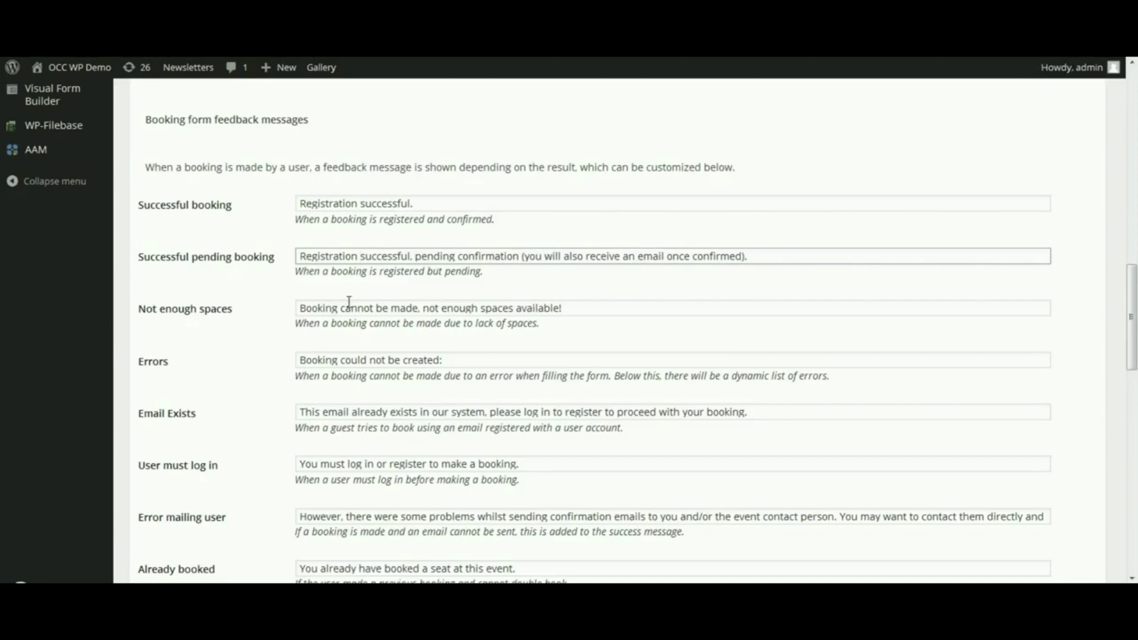
{"action": "double_click", "coordinate": [319, 309]}
{"action": "key", "text": "ctrl+v"}
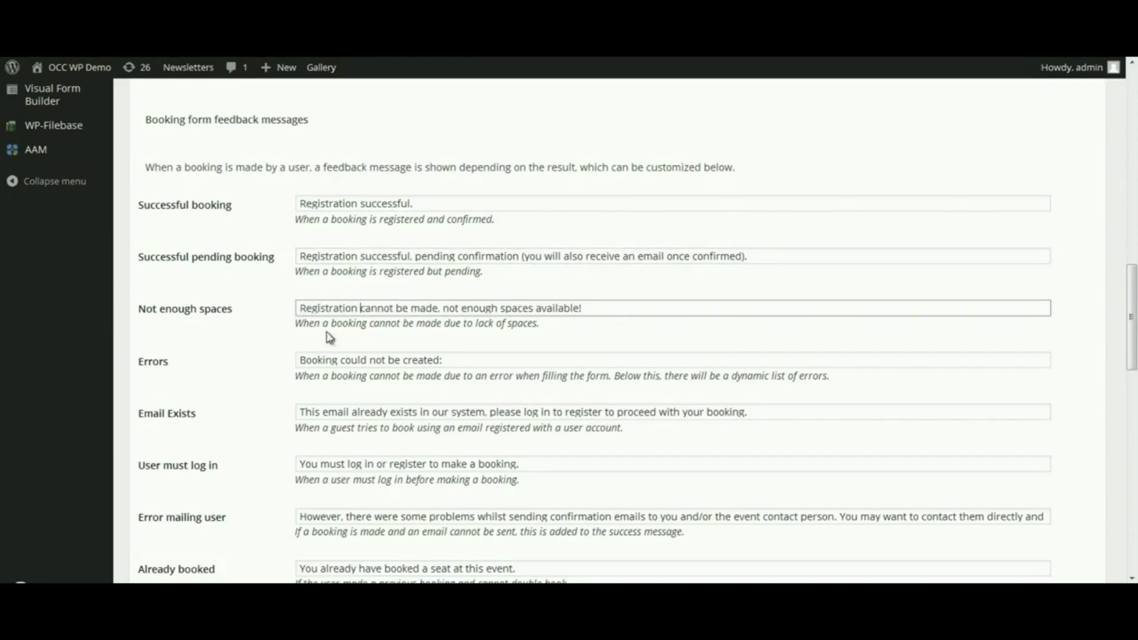
{"action": "double_click", "coordinate": [319, 361]}
{"action": "key", "text": "ctrl+v"}
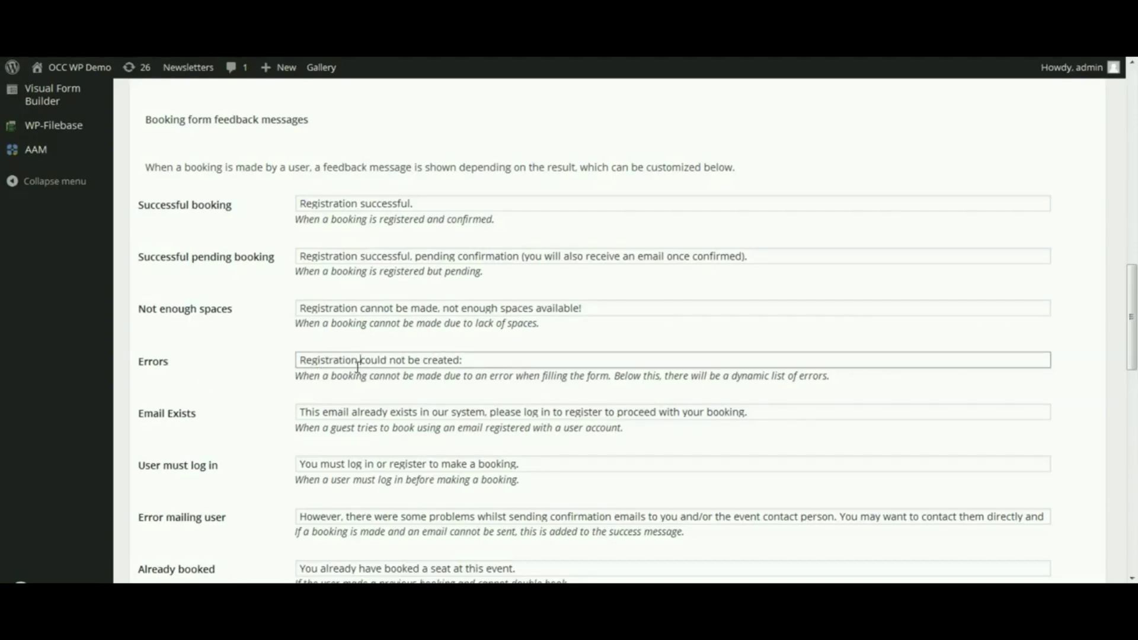
Step: Replace the final 'booking' in the Email Exists message with 'Registration.'
{"action": "scroll", "coordinate": [407, 427], "scroll_direction": "down", "scroll_amount": 3}
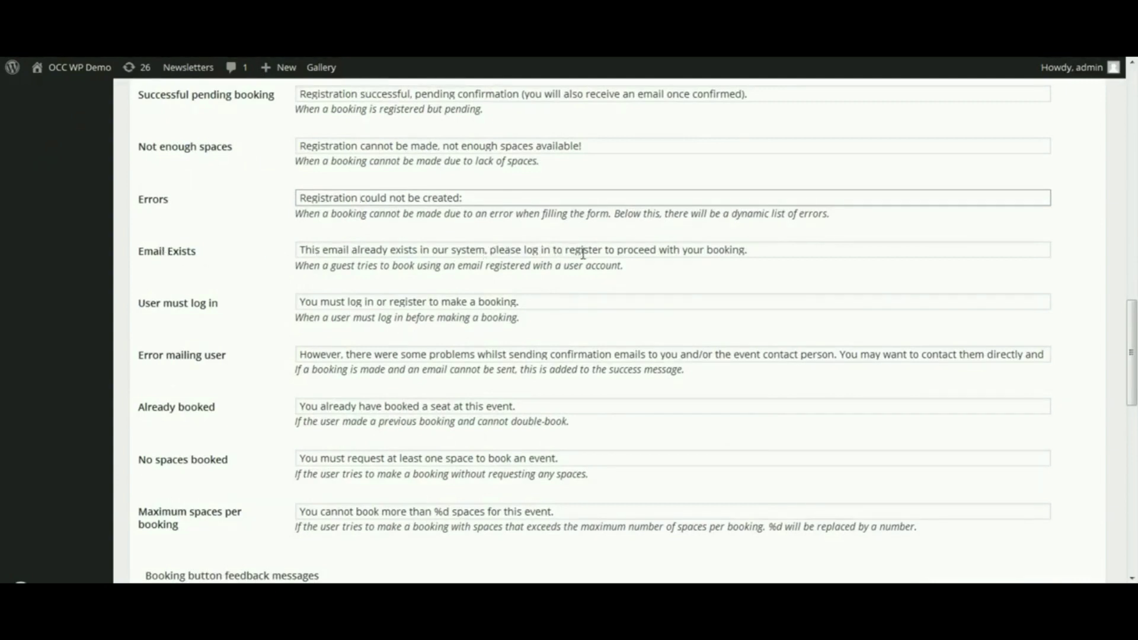
{"action": "left_click", "coordinate": [720, 250]}
{"action": "double_click", "coordinate": [720, 250]}
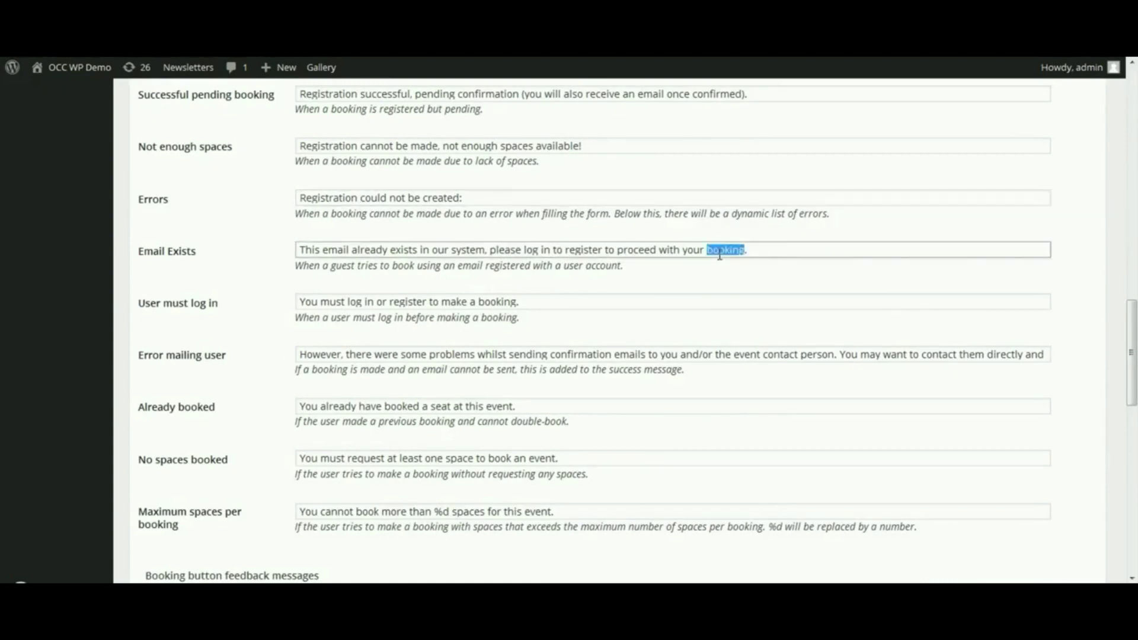
{"action": "type", "text": "Registration."}
{"action": "scroll", "coordinate": [325, 368], "scroll_direction": "down", "scroll_amount": 2}
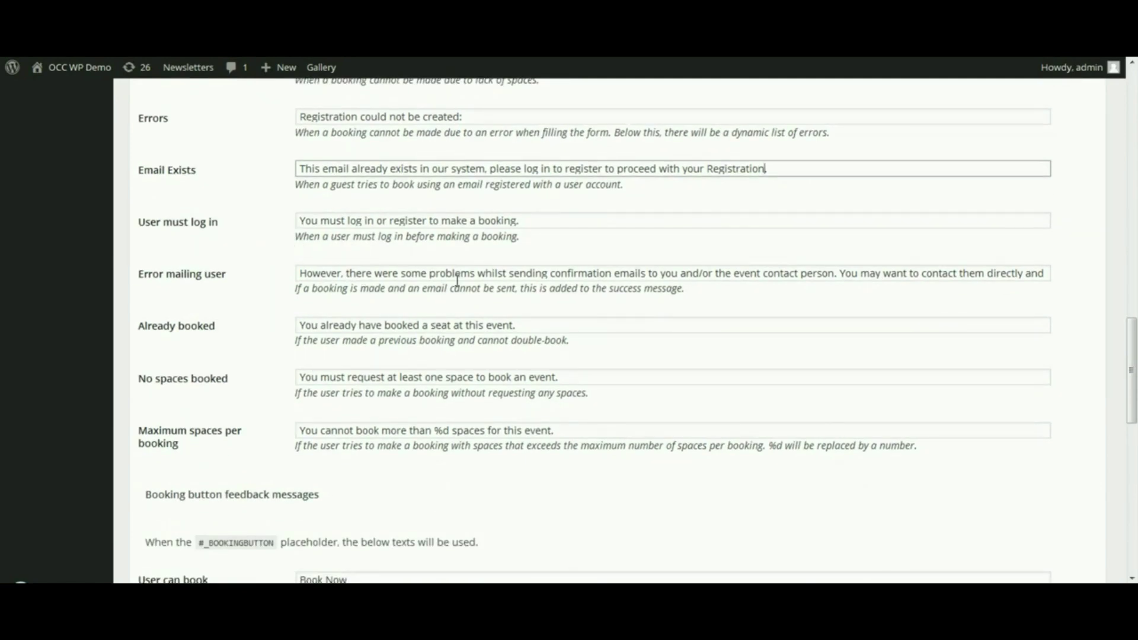
{"action": "scroll", "coordinate": [317, 331], "scroll_direction": "down", "scroll_amount": 2}
Step: Scroll past the Book Now, Sold Out and Cancelled button messages to Save Changes (All)
{"action": "scroll", "coordinate": [317, 331], "scroll_direction": "down", "scroll_amount": 2}
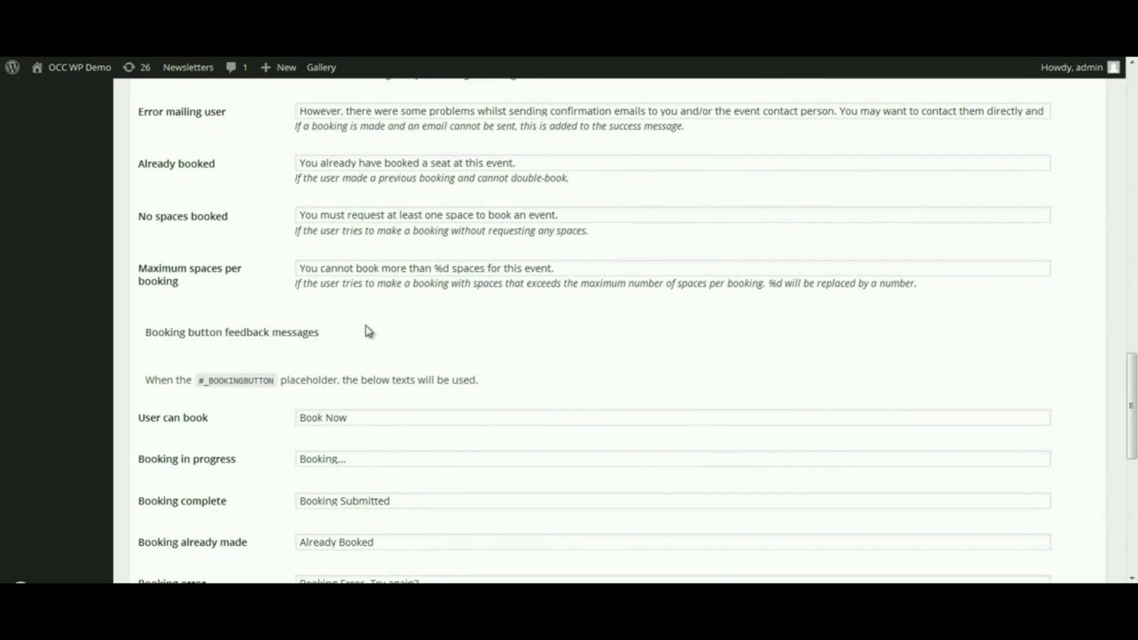
{"action": "scroll", "coordinate": [481, 330], "scroll_direction": "down", "scroll_amount": 2}
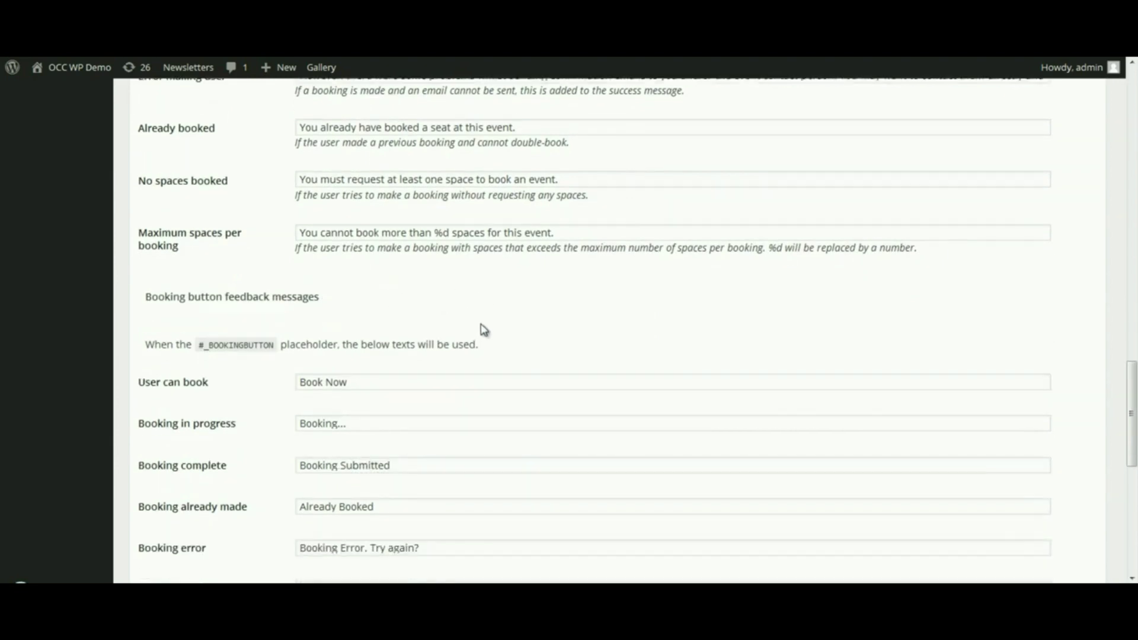
{"action": "scroll", "coordinate": [482, 330], "scroll_direction": "down", "scroll_amount": 2}
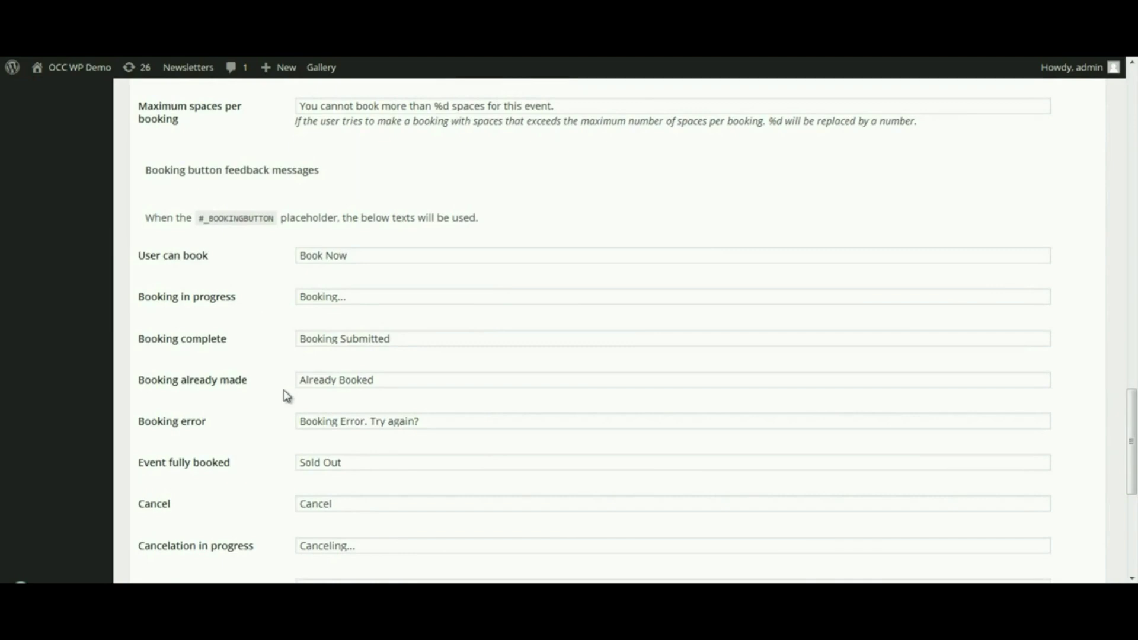
{"action": "scroll", "coordinate": [287, 396], "scroll_direction": "down", "scroll_amount": 2}
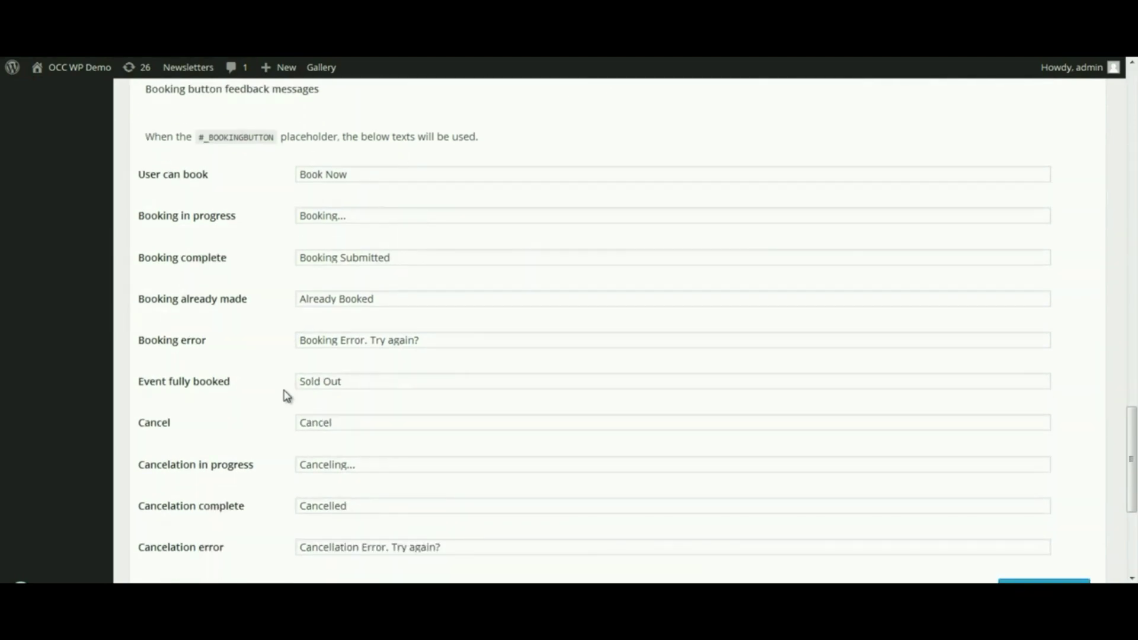
{"action": "scroll", "coordinate": [287, 396], "scroll_direction": "down", "scroll_amount": 2}
{"action": "scroll", "coordinate": [287, 396], "scroll_direction": "down", "scroll_amount": 2}
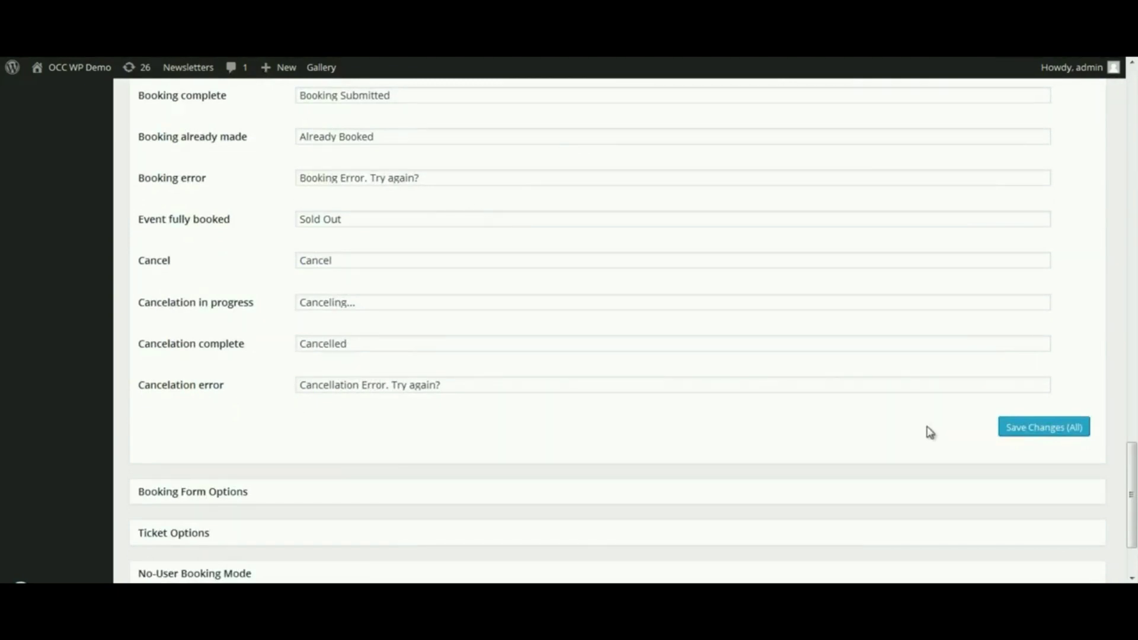
Step: Save all the reworded feedback messages with Save Changes (All)
{"action": "left_click", "coordinate": [1035, 435]}
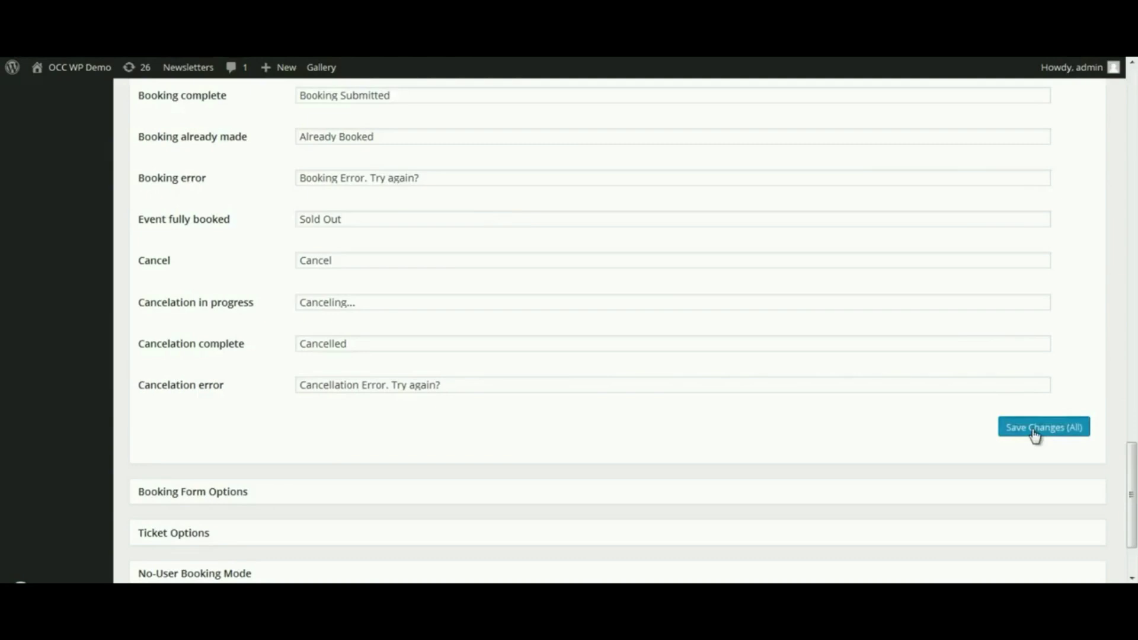